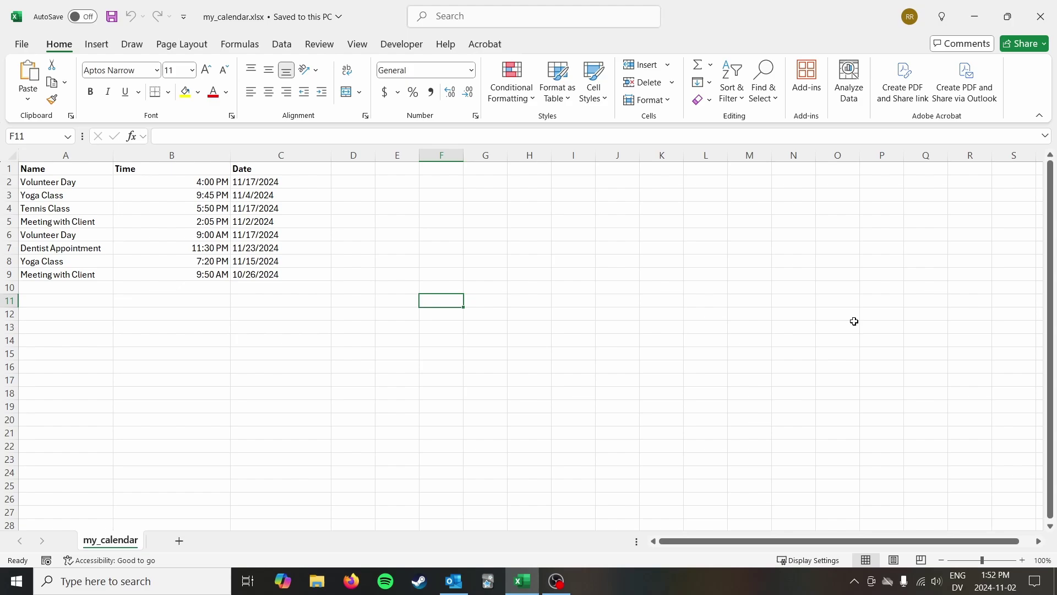
Highlight the event table A1:C9 with its headers to review the data.
{"action": "left_click_drag", "start_coordinate": [81, 172], "coordinate": [282, 285]}
{"action": "left_click", "coordinate": [337, 369]}
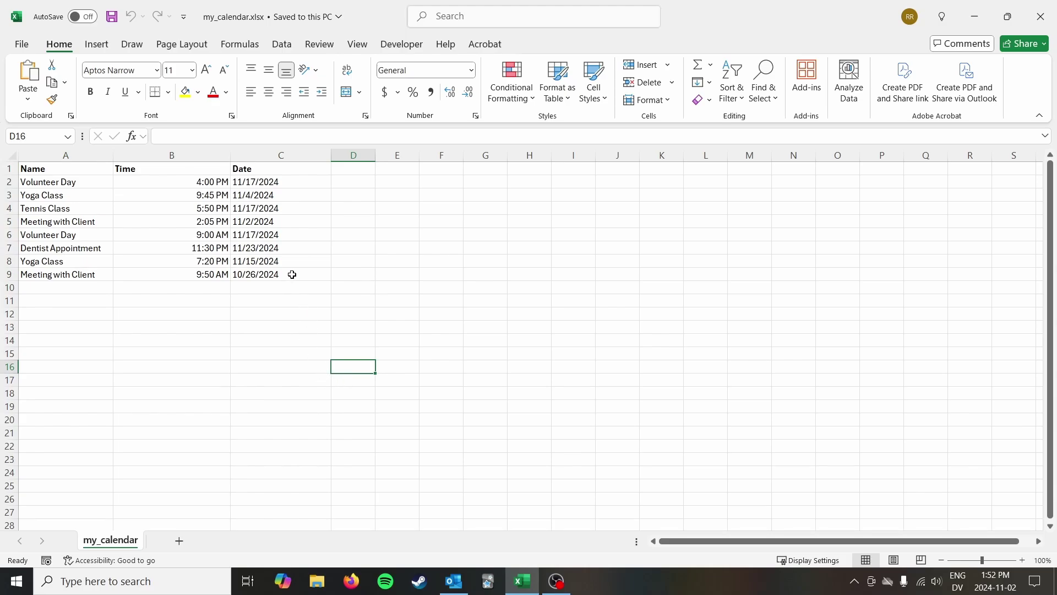
{"action": "left_click_drag", "start_coordinate": [86, 172], "coordinate": [297, 275]}
{"action": "left_click", "coordinate": [295, 327]}
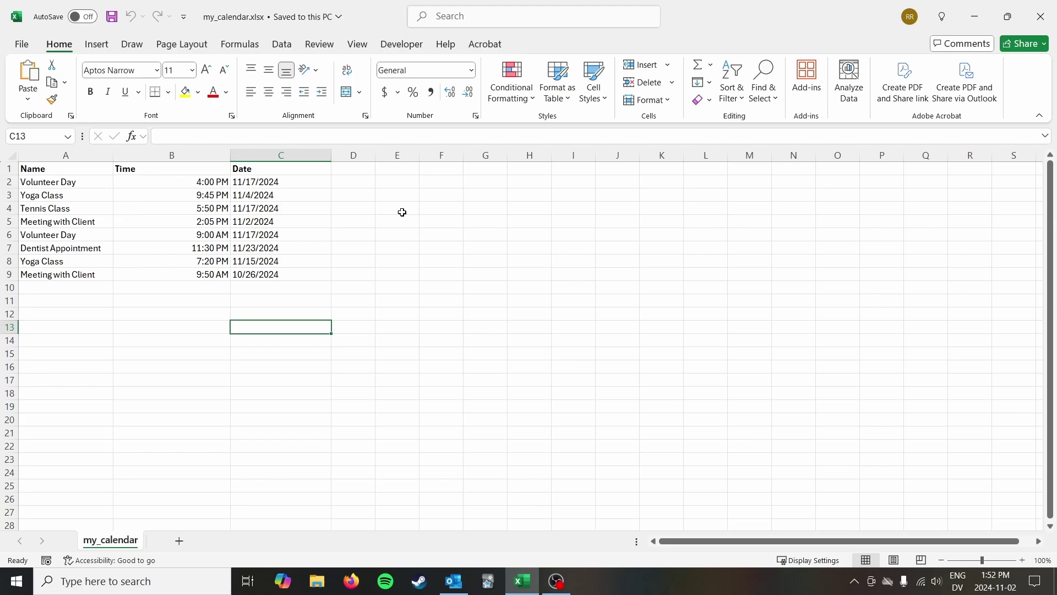
{"action": "left_click", "coordinate": [450, 234]}
{"action": "left_click_drag", "start_coordinate": [446, 234], "coordinate": [431, 284]}
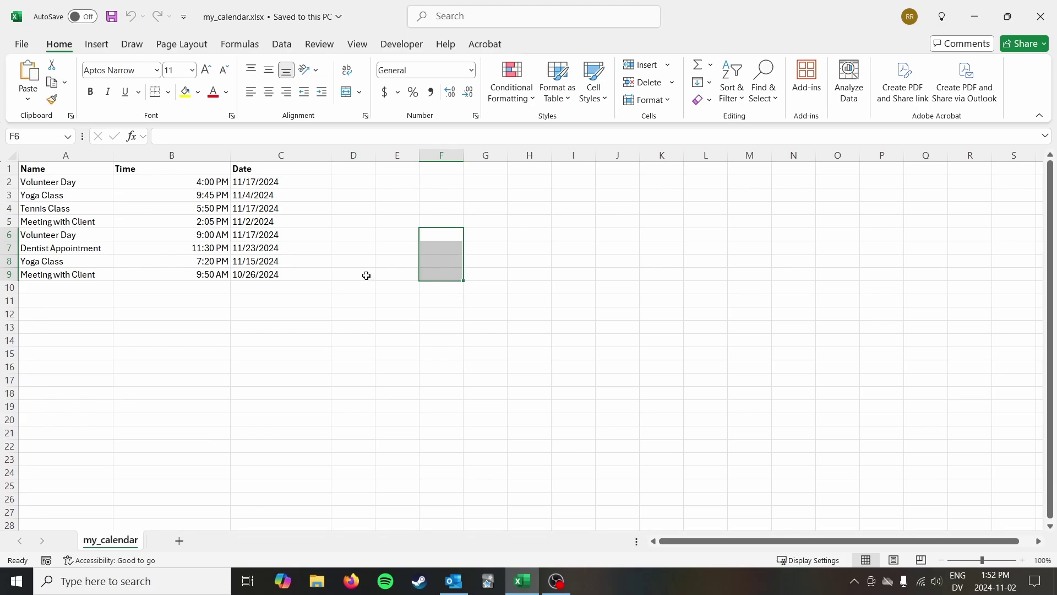
{"action": "left_click", "coordinate": [326, 312]}
{"action": "left_click_drag", "start_coordinate": [99, 166], "coordinate": [279, 273]}
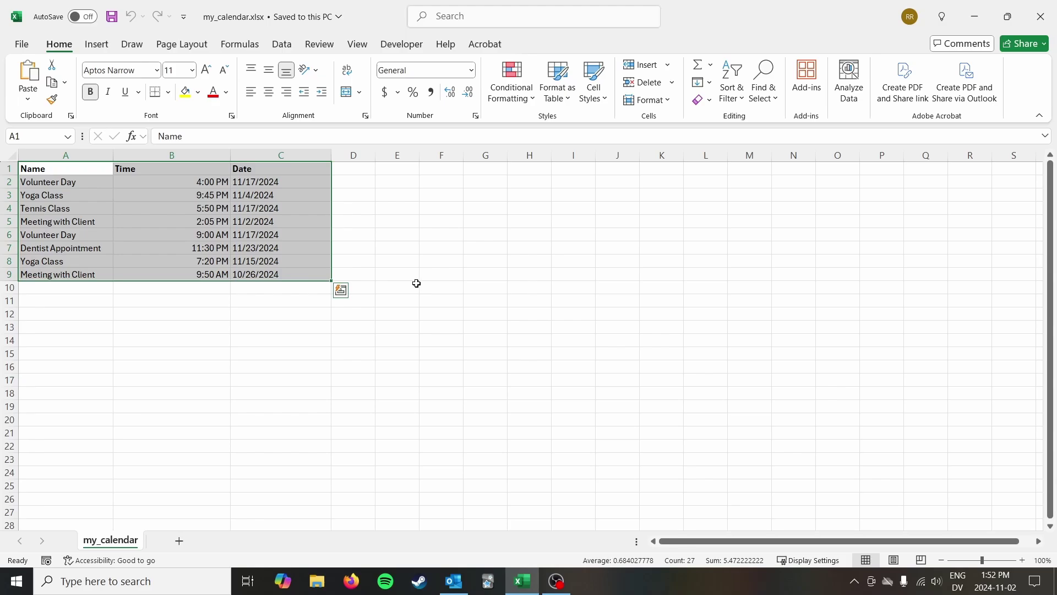
{"action": "left_click", "coordinate": [449, 285]}
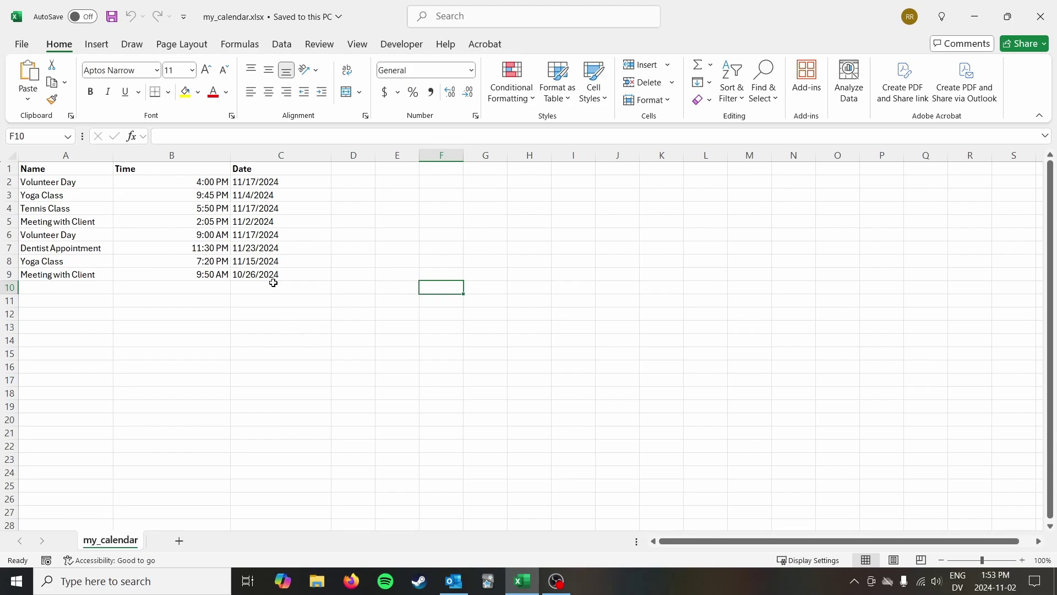
Highlight the event names in column A and the Name, Time and Date header row.
{"action": "left_click_drag", "start_coordinate": [89, 179], "coordinate": [105, 275]}
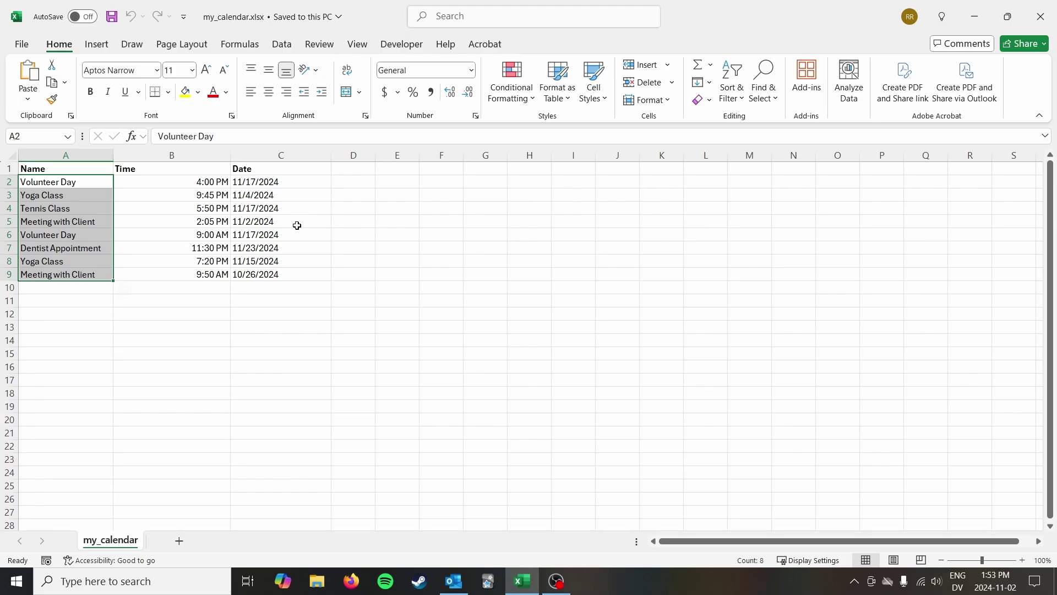
{"action": "left_click", "coordinate": [372, 212]}
{"action": "left_click", "coordinate": [98, 170]}
{"action": "left_click_drag", "start_coordinate": [153, 172], "coordinate": [266, 169]}
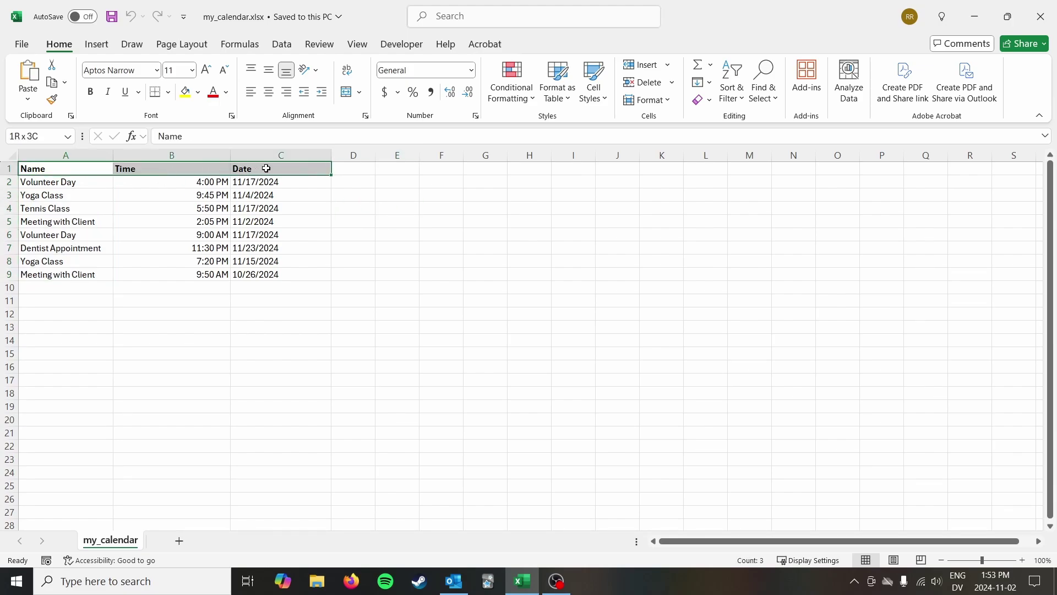
{"action": "left_click_drag", "start_coordinate": [266, 168], "coordinate": [266, 168]}
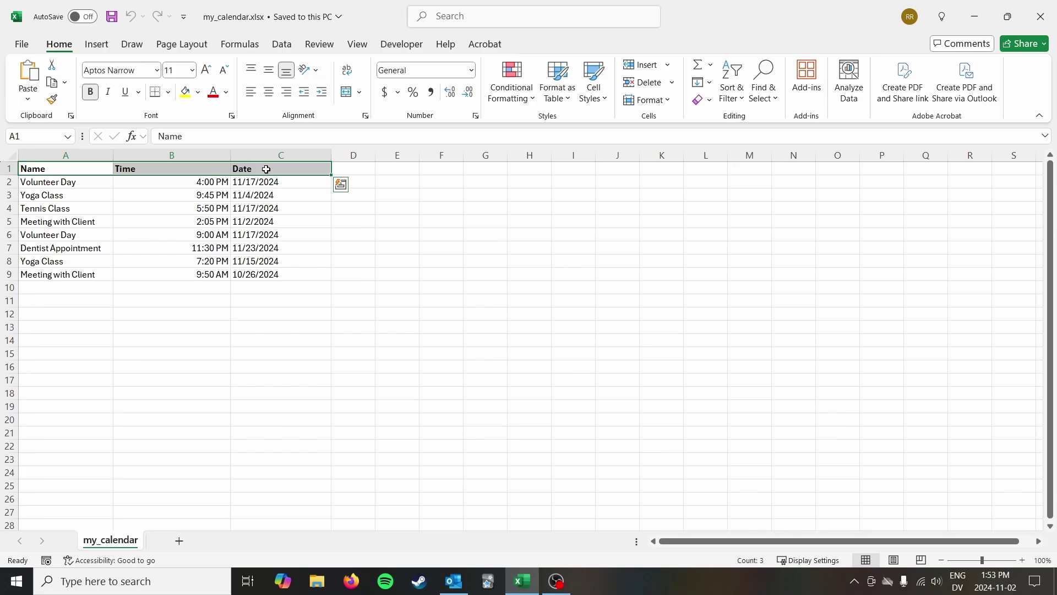
{"action": "left_click", "coordinate": [57, 170]}
{"action": "left_click", "coordinate": [156, 170]}
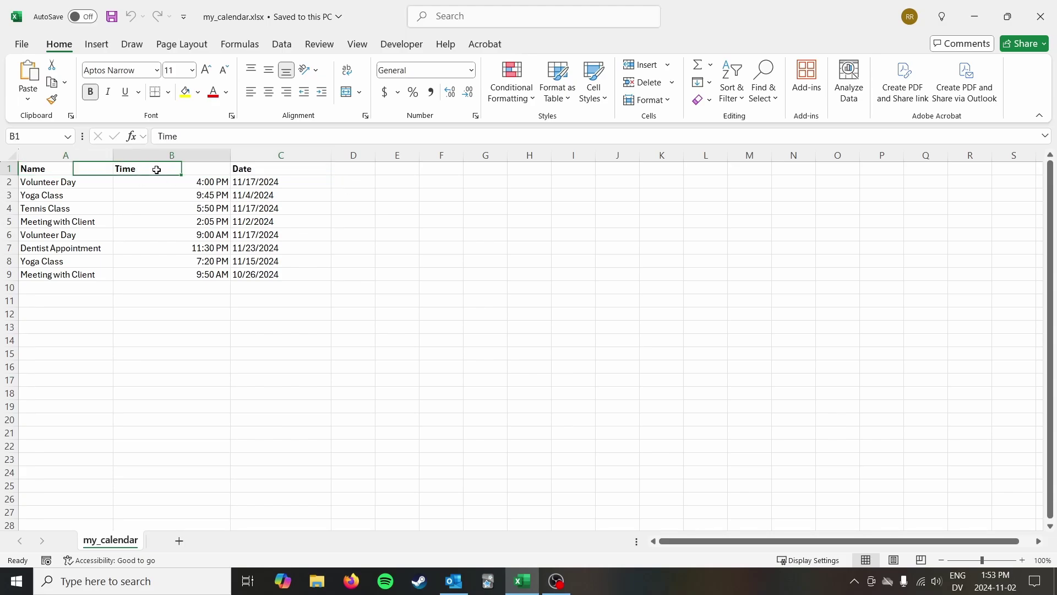
{"action": "left_click", "coordinate": [271, 170]}
{"action": "left_click", "coordinate": [164, 173]}
{"action": "key", "text": "Left"}
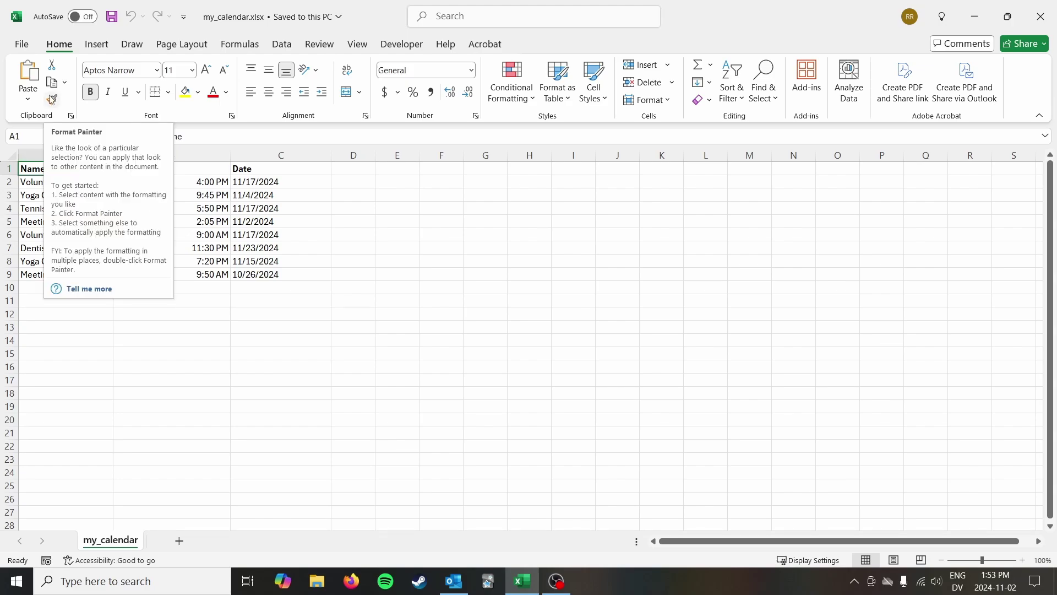
Save a copy of the workbook as my_calendar in CSV UTF-8 (Comma delimited) format.
{"action": "left_click", "coordinate": [22, 45]}
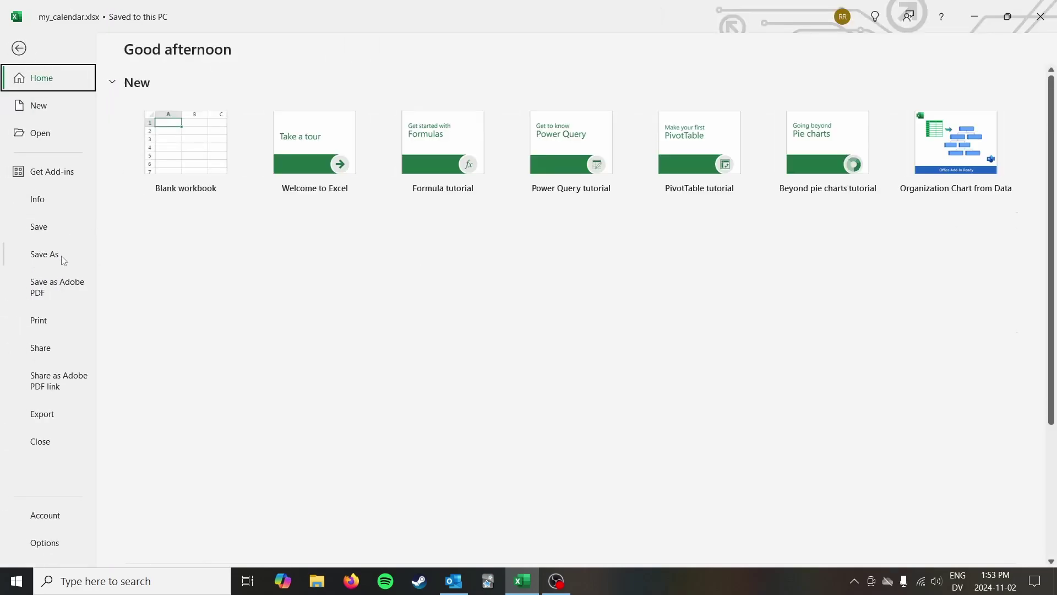
{"action": "left_click", "coordinate": [18, 48]}
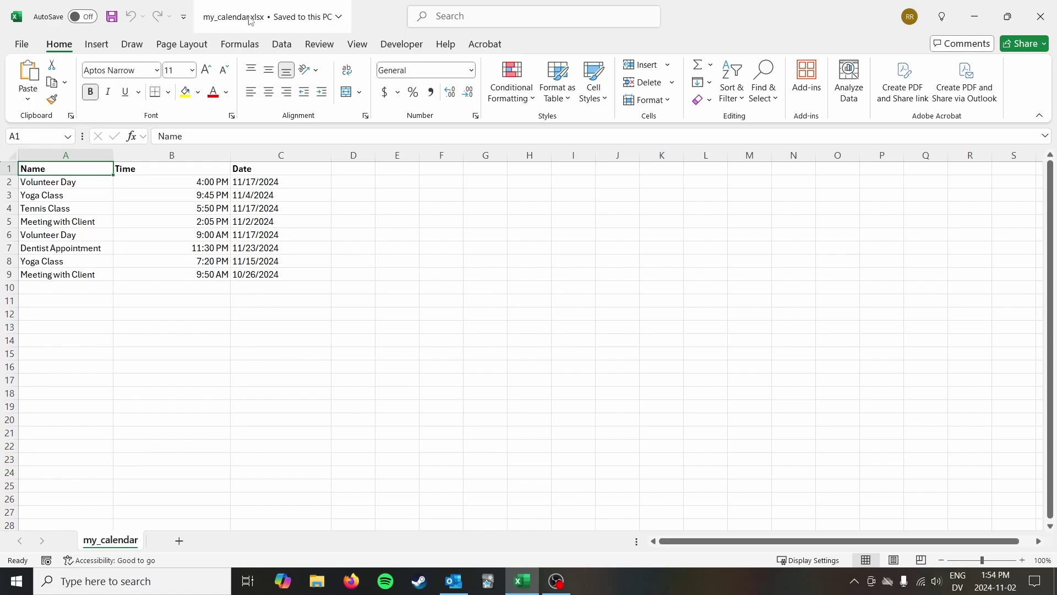
{"action": "left_click", "coordinate": [21, 45]}
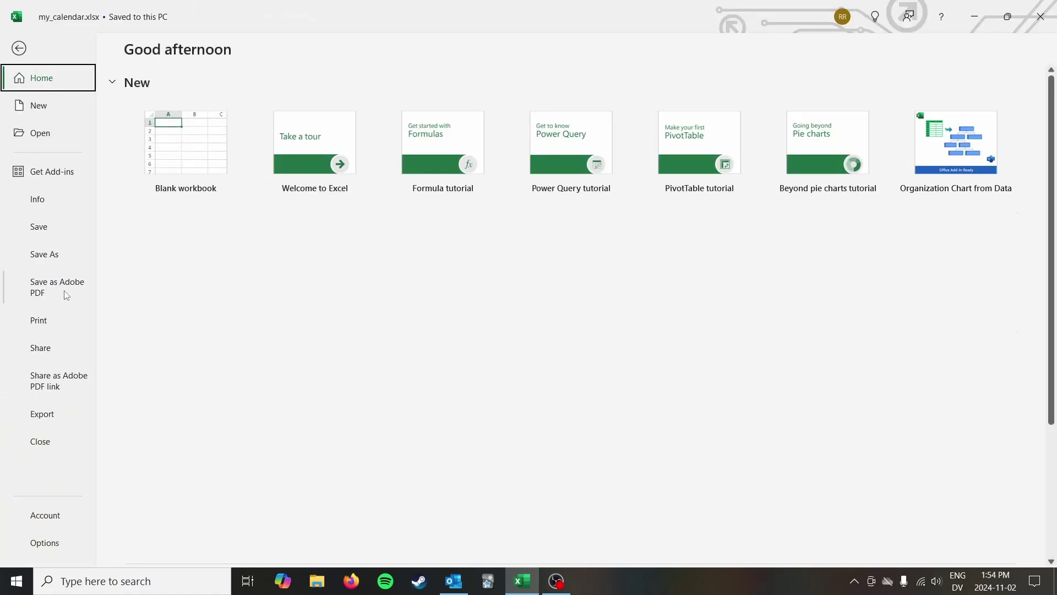
{"action": "left_click", "coordinate": [58, 259]}
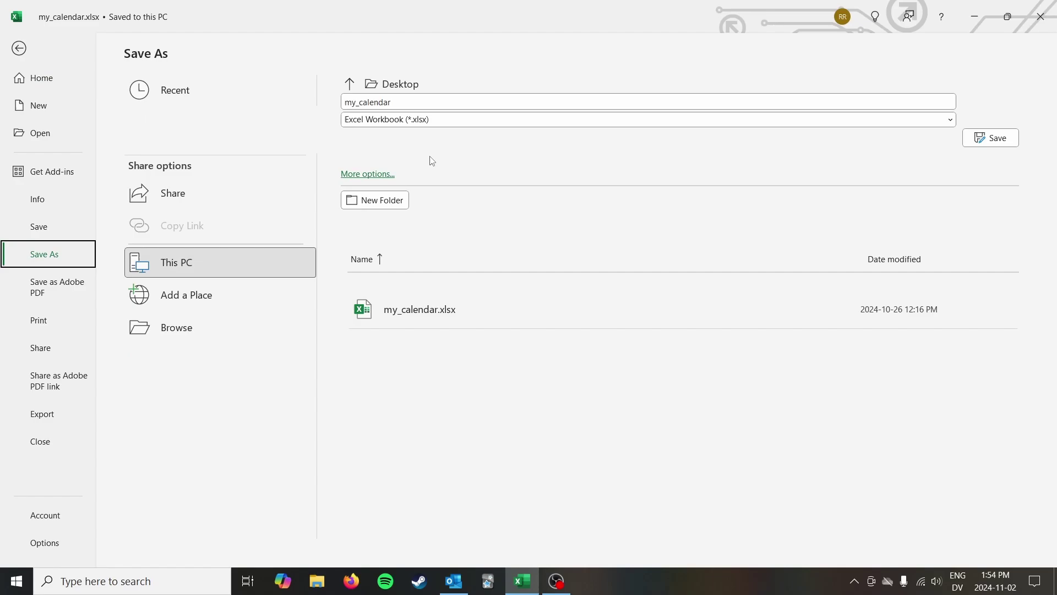
{"action": "left_click", "coordinate": [438, 122]}
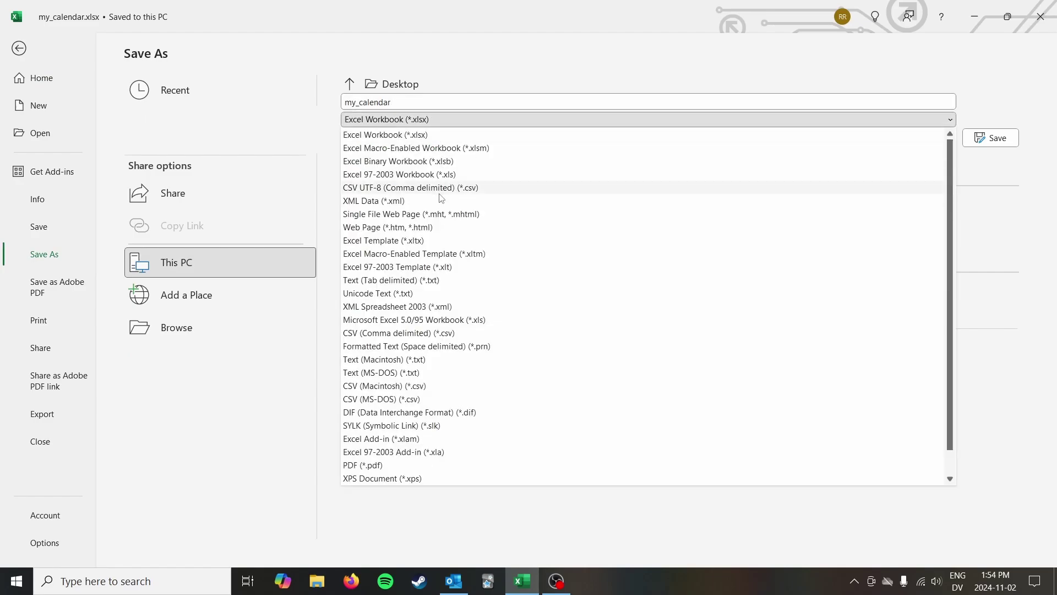
{"action": "left_click", "coordinate": [443, 201]}
{"action": "left_click", "coordinate": [441, 120]}
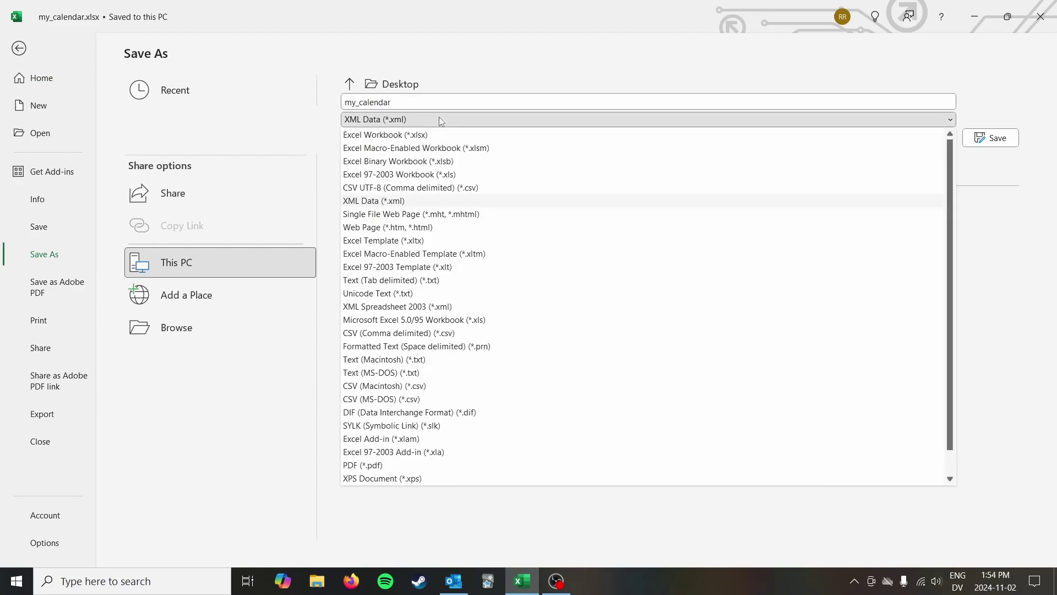
{"action": "left_click", "coordinate": [467, 188]}
{"action": "left_click", "coordinate": [996, 138]}
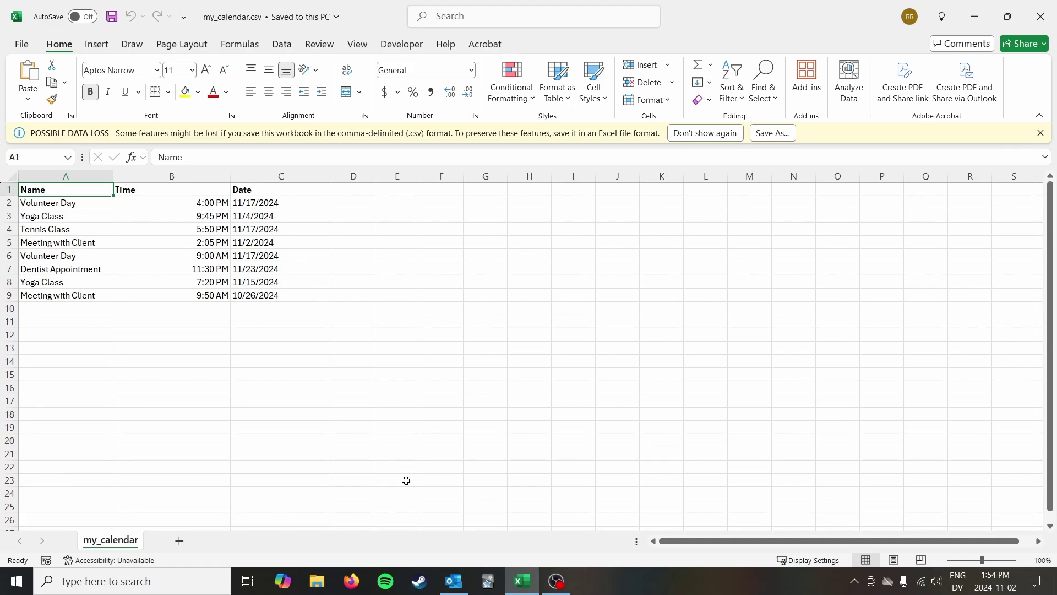
Switch to Outlook and launch the Import/Export wizard from Open & Export.
{"action": "left_click", "coordinate": [455, 581]}
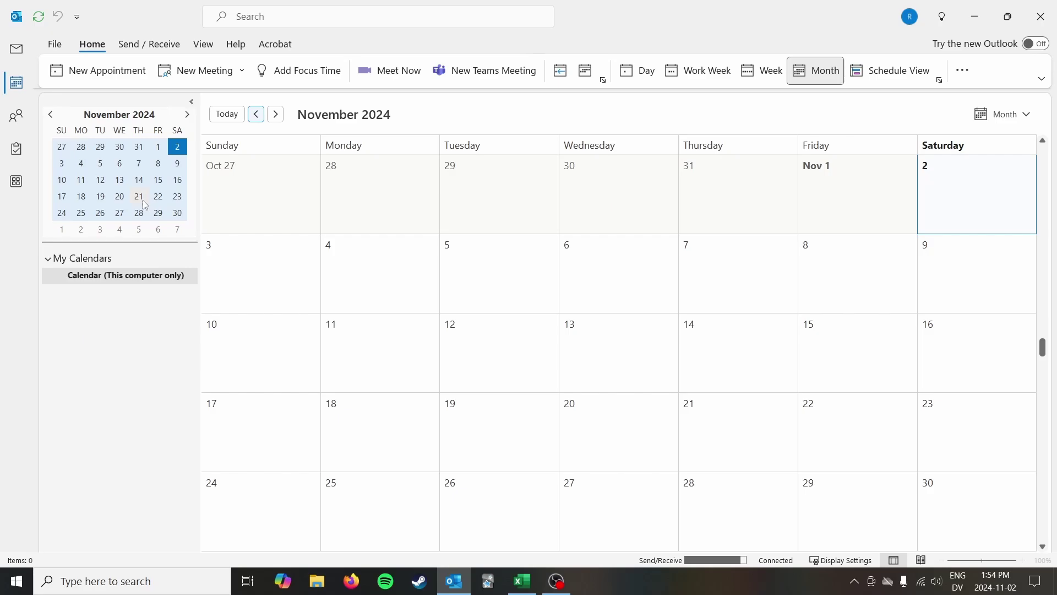
{"action": "left_click", "coordinate": [56, 44]}
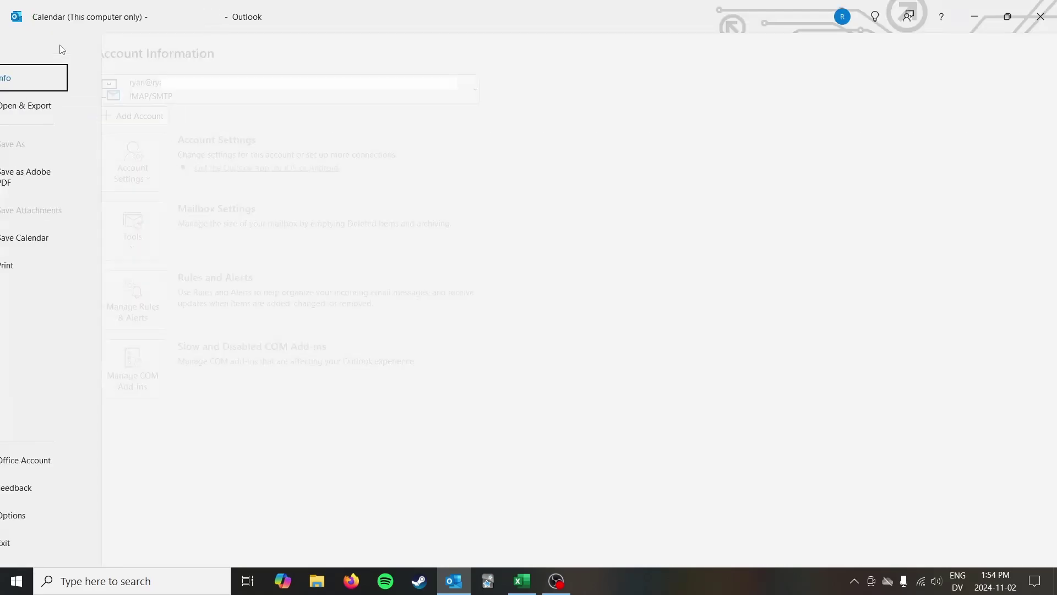
{"action": "left_click", "coordinate": [77, 107]}
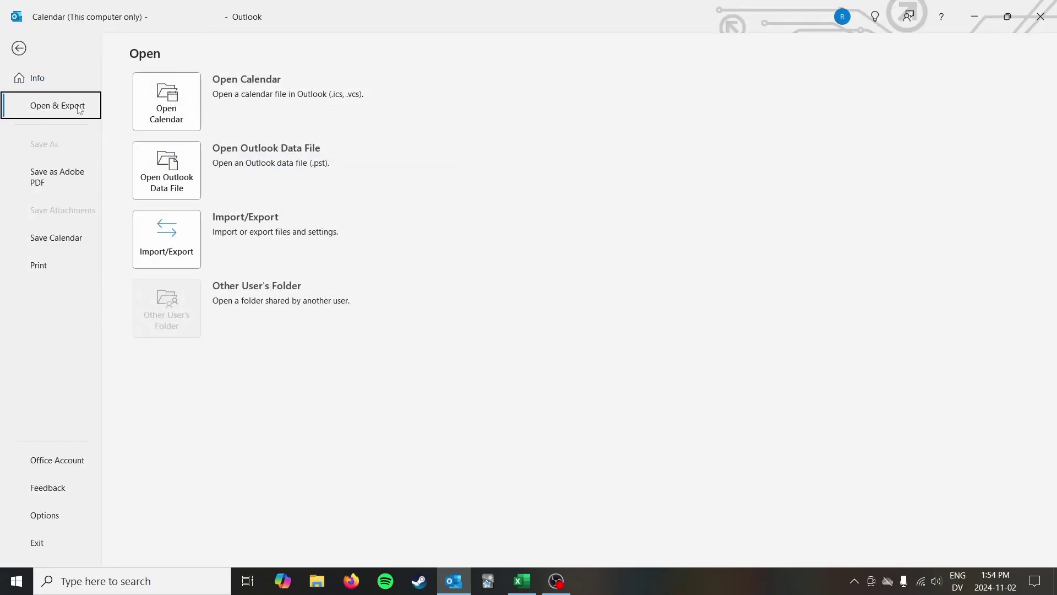
{"action": "left_click", "coordinate": [179, 234]}
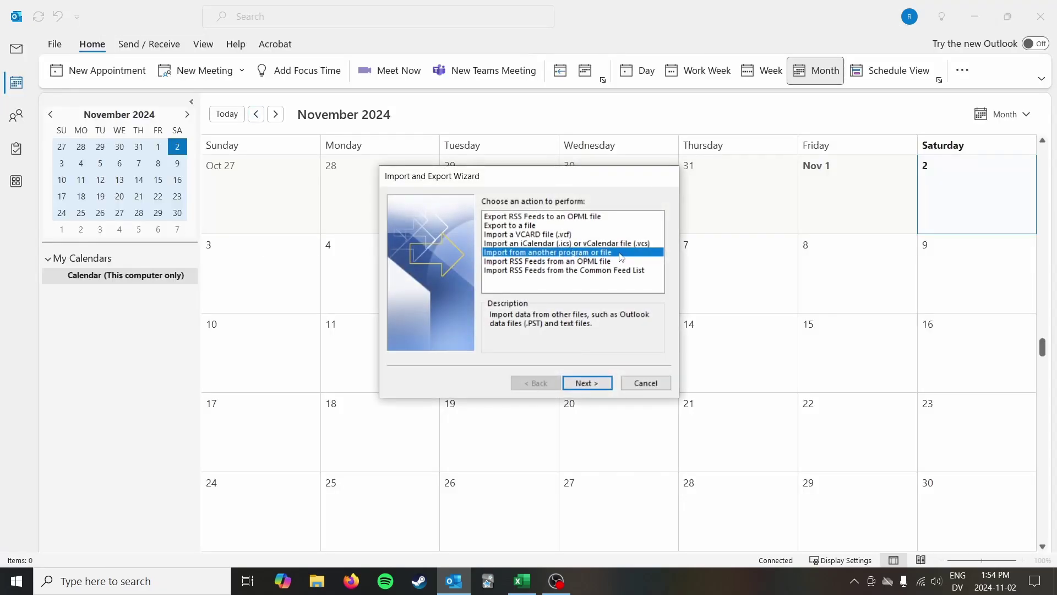
Import from another program or file as Comma Separated Values and browse for the file.
{"action": "left_click", "coordinate": [594, 386]}
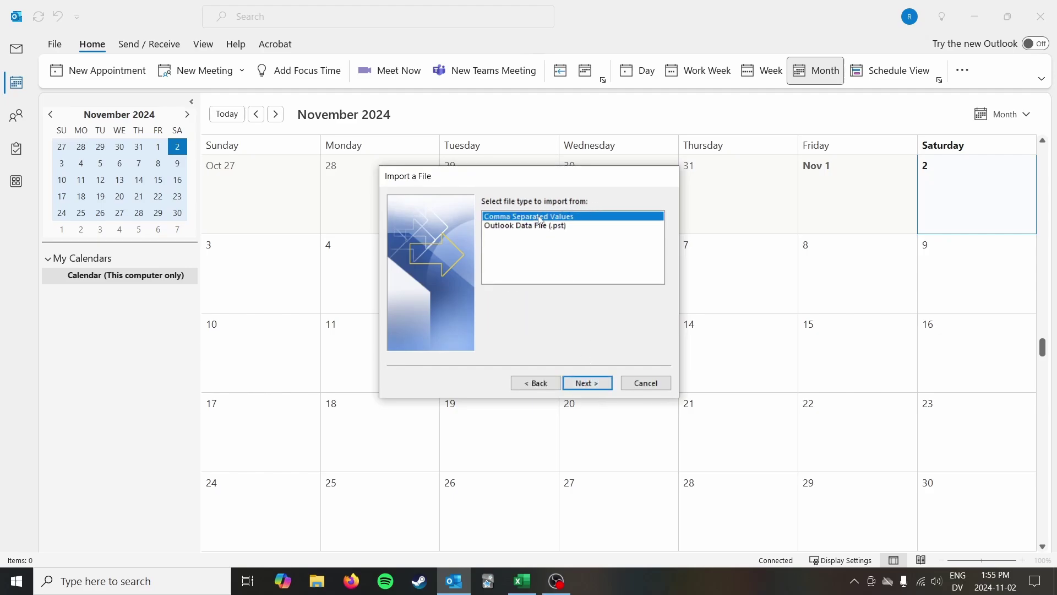
{"action": "left_click", "coordinate": [589, 384]}
{"action": "left_click", "coordinate": [651, 218]}
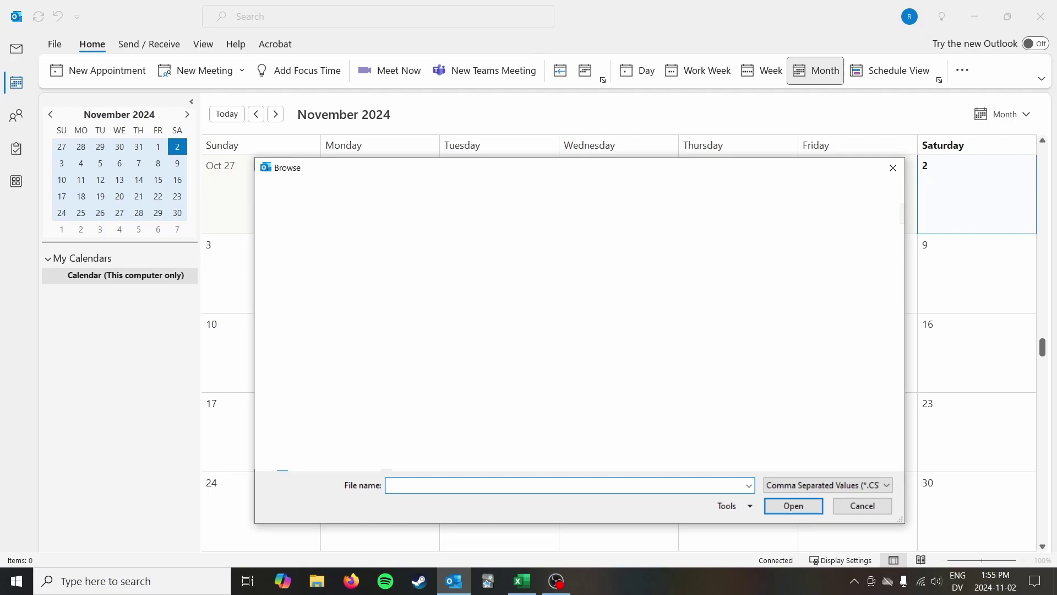
Select my_calendar.csv as the import file and choose Calendar as the destination.
{"action": "type", "text": "my_calendar.csv"}
{"action": "left_click", "coordinate": [793, 506]}
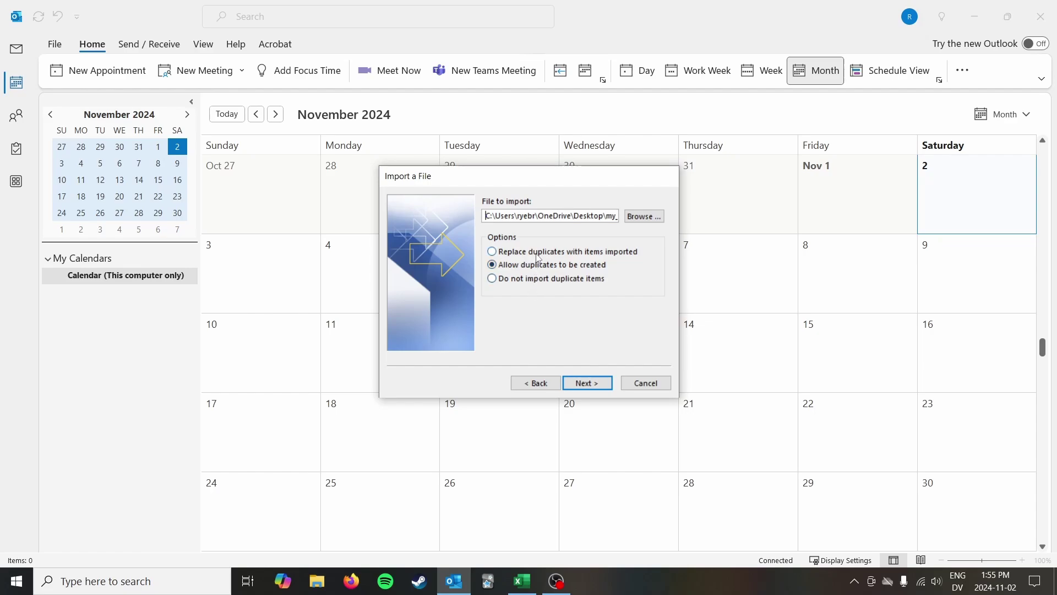
{"action": "left_click", "coordinate": [596, 385]}
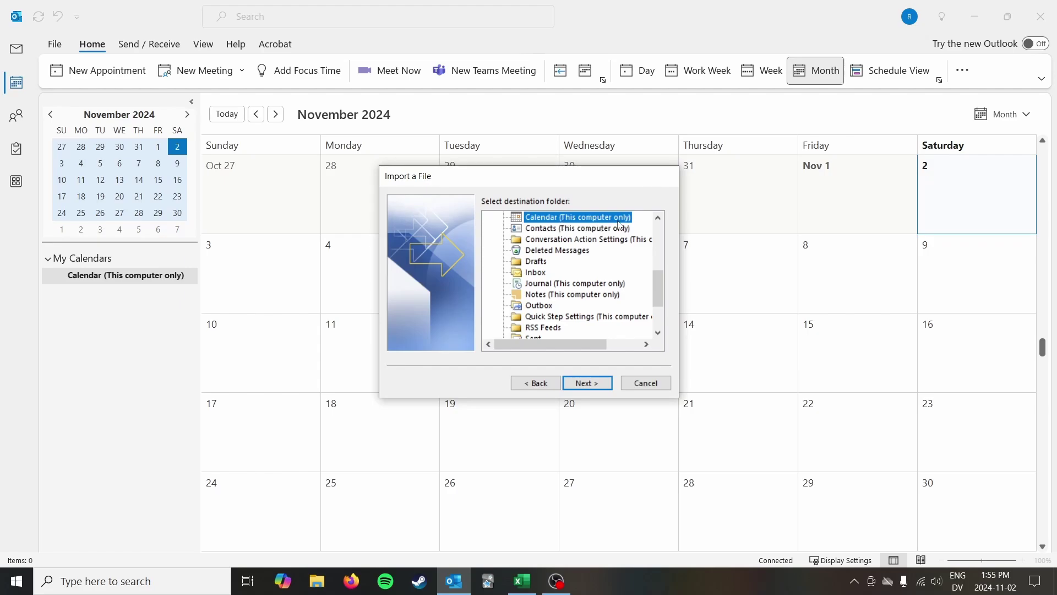
{"action": "left_click", "coordinate": [593, 387]}
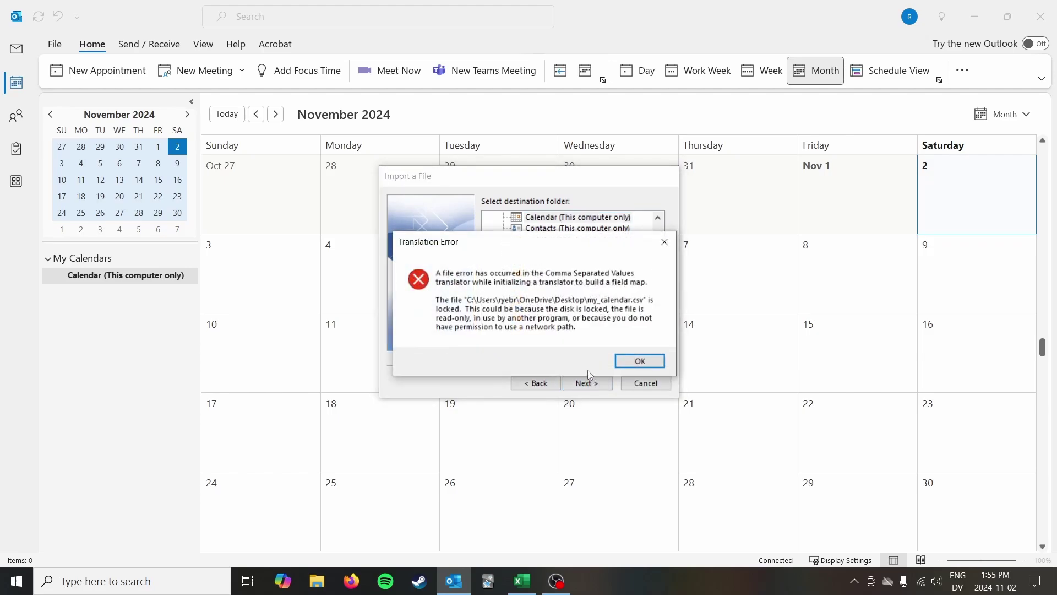
Dismiss the locked-file error, close Excel, and advance the wizard to the import summary.
{"action": "left_click", "coordinate": [640, 360]}
{"action": "left_click", "coordinate": [522, 581]}
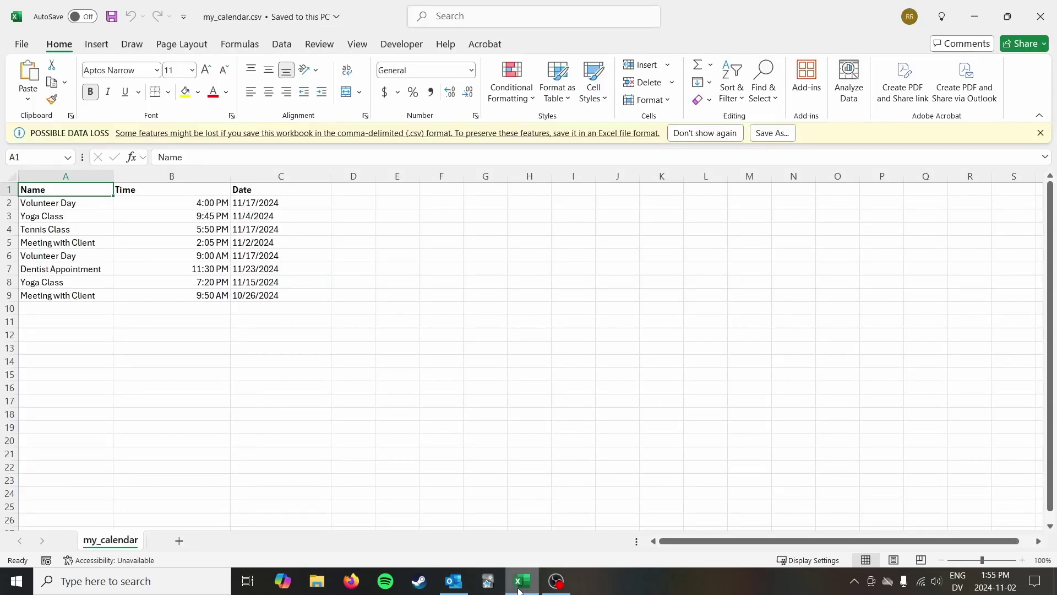
{"action": "left_click", "coordinate": [1041, 16]}
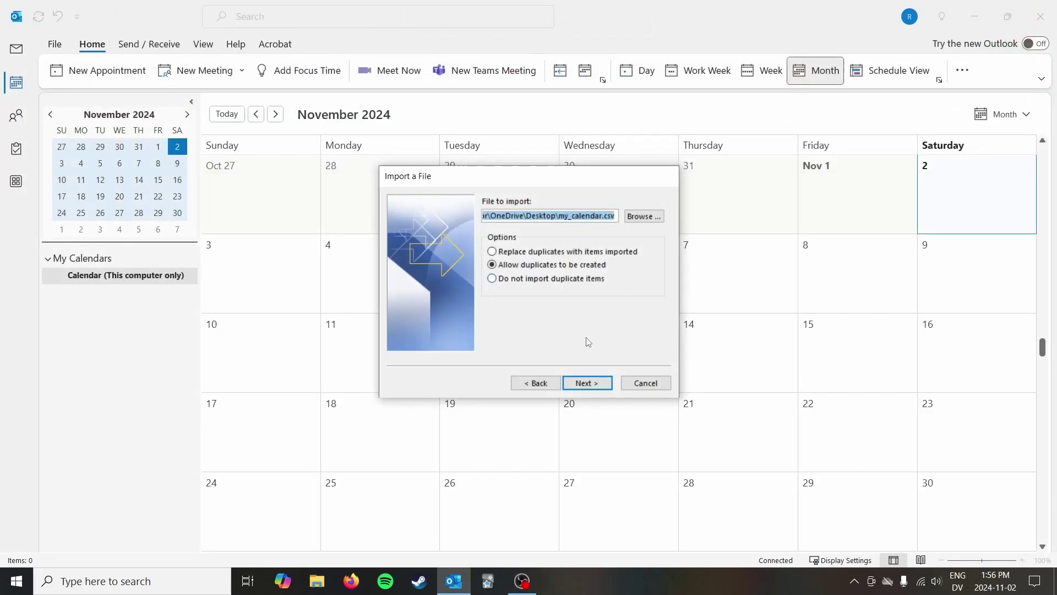
{"action": "left_click", "coordinate": [598, 384]}
{"action": "left_click", "coordinate": [598, 382]}
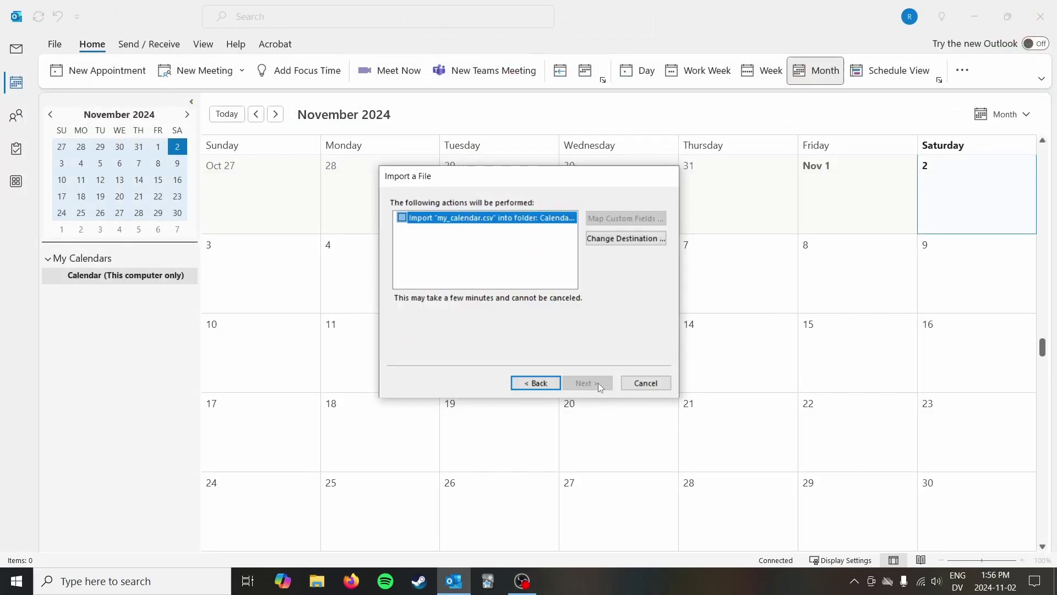
{"action": "left_click", "coordinate": [533, 388]}
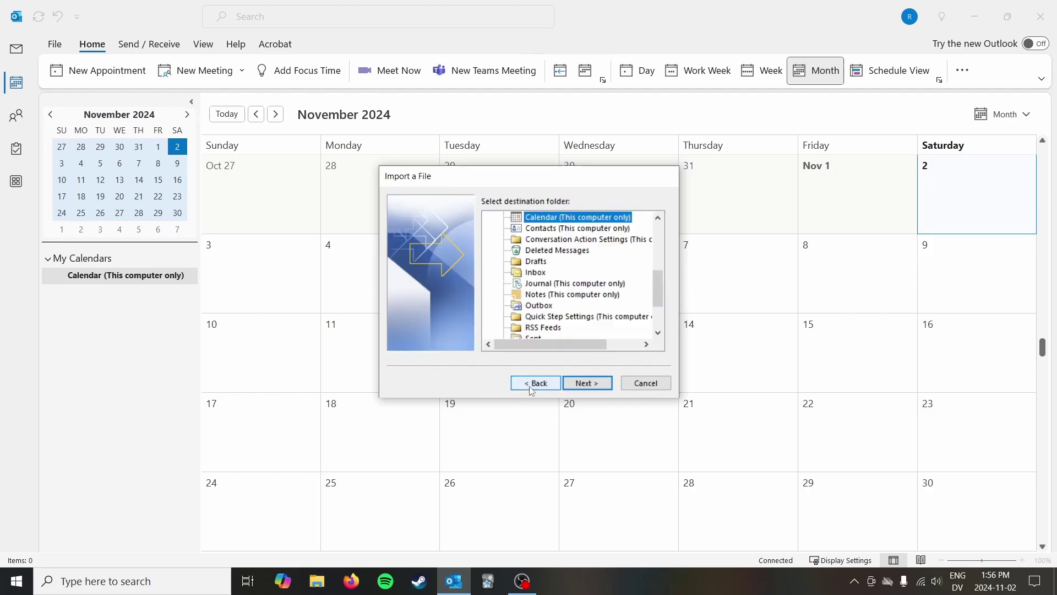
{"action": "left_click", "coordinate": [588, 383]}
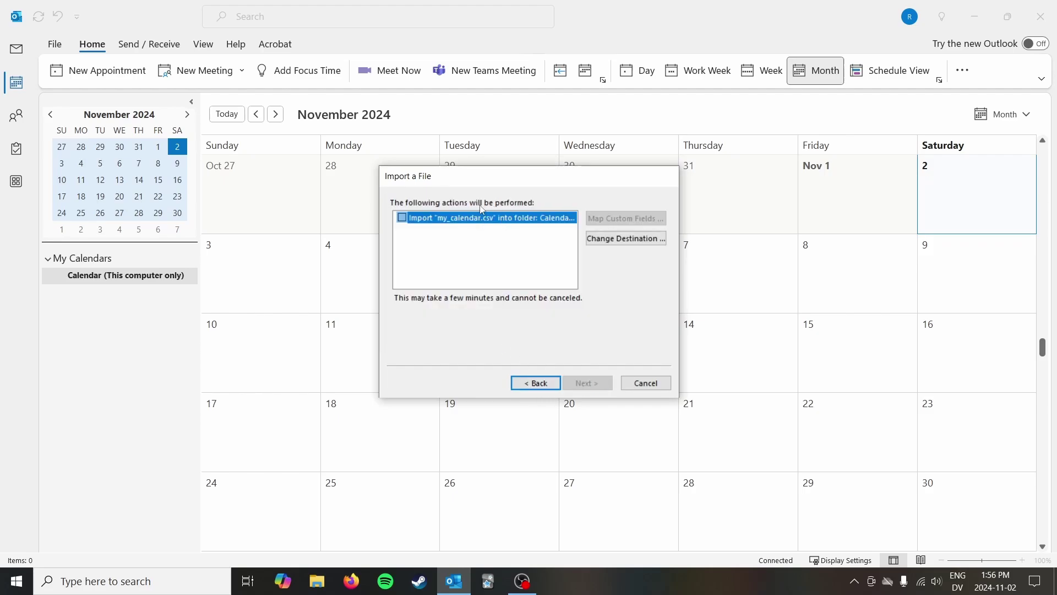
Enable the import action and map Name to Subject, Time to Start Time, Date to Start Date.
{"action": "left_click", "coordinate": [402, 218]}
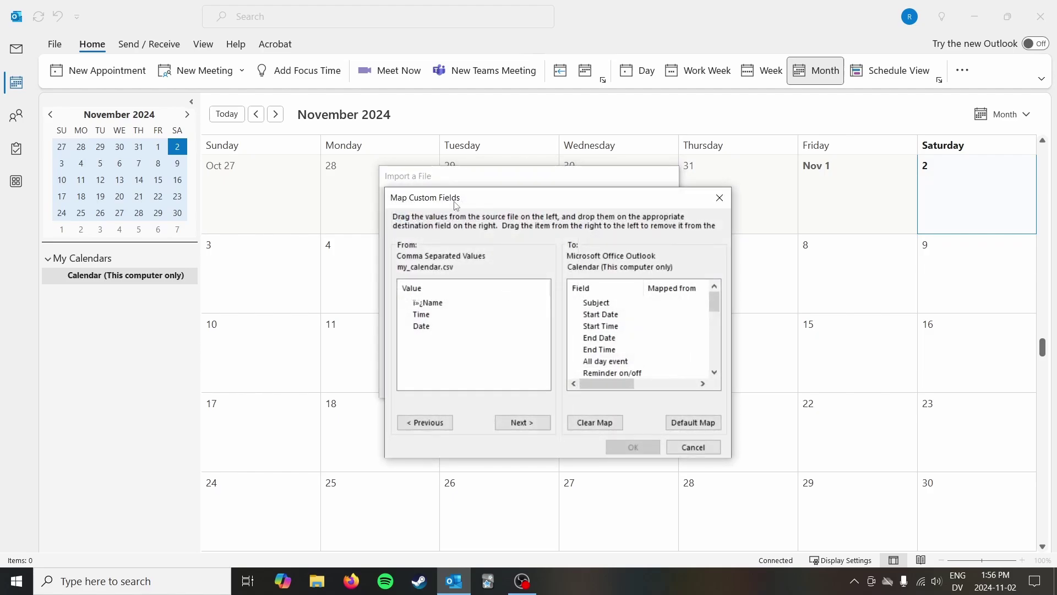
{"action": "left_click_drag", "start_coordinate": [463, 208], "coordinate": [434, 203]}
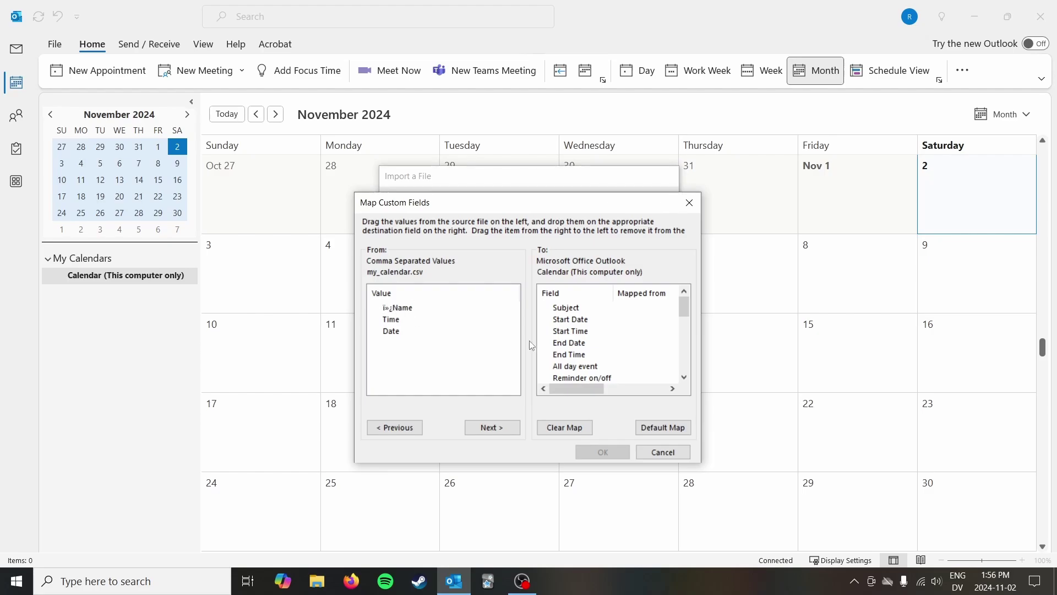
{"action": "mouse_move", "coordinate": [683, 306]}
{"action": "left_mouse_down"}
{"action": "mouse_move", "coordinate": [680, 354]}
{"action": "mouse_move", "coordinate": [683, 304]}
{"action": "left_mouse_up"}
{"action": "left_click_drag", "start_coordinate": [399, 308], "coordinate": [643, 314]}
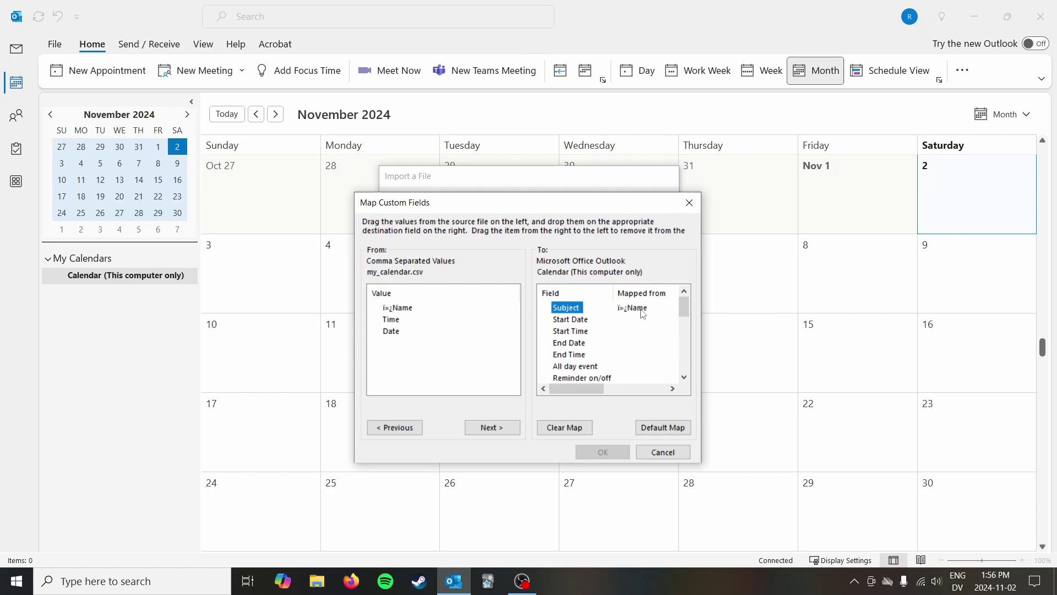
{"action": "left_click_drag", "start_coordinate": [391, 320], "coordinate": [642, 332]}
{"action": "left_click_drag", "start_coordinate": [392, 332], "coordinate": [642, 320]}
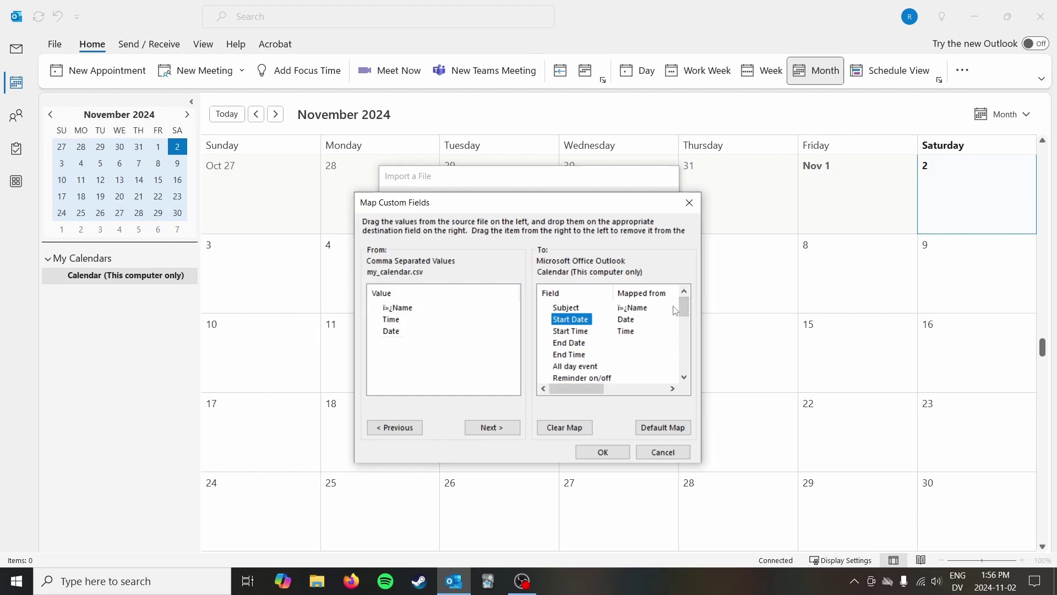
{"action": "mouse_move", "coordinate": [683, 309]}
{"action": "left_mouse_down"}
{"action": "mouse_move", "coordinate": [686, 370]}
{"action": "mouse_move", "coordinate": [680, 302]}
{"action": "left_mouse_up"}
Confirm the mapping, finish the import, and check the Nov 23 Dentist Appointment.
{"action": "left_click", "coordinate": [604, 452]}
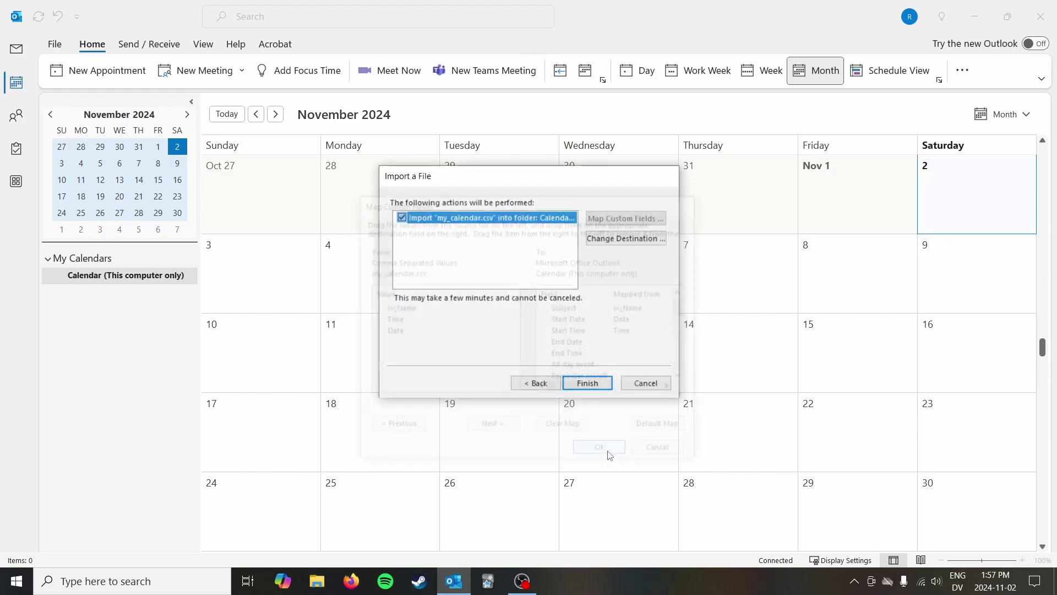
{"action": "left_click", "coordinate": [588, 384]}
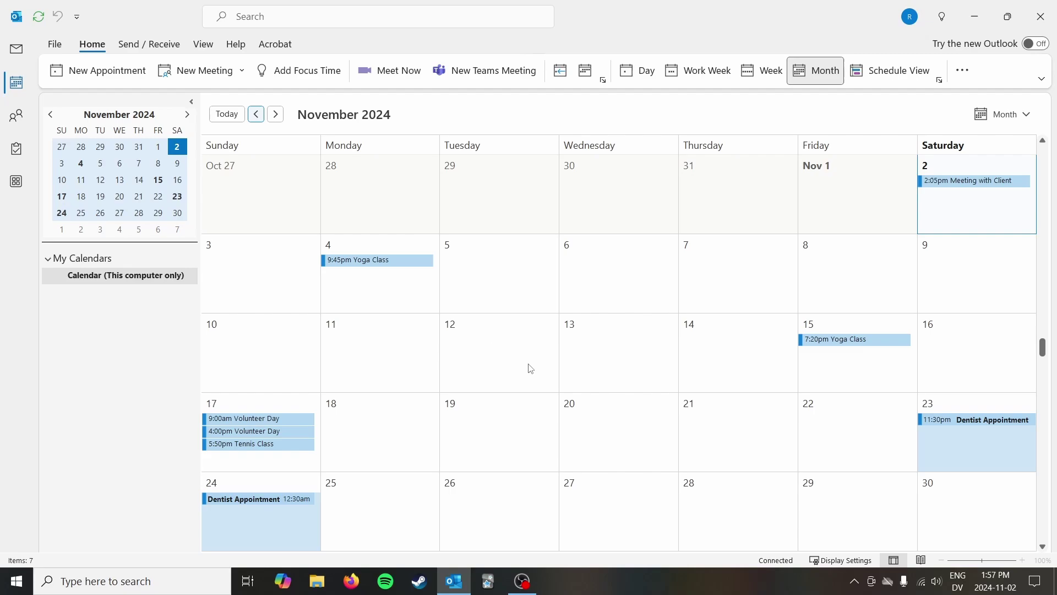
{"action": "double_click", "coordinate": [978, 421]}
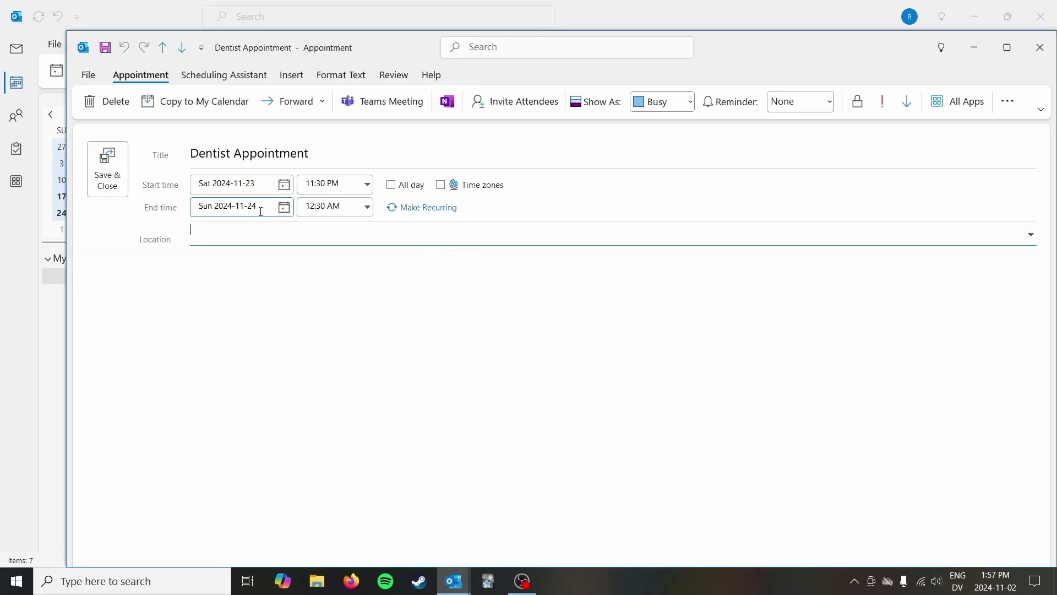
{"action": "left_click_drag", "start_coordinate": [1023, 58], "coordinate": [982, 55]}
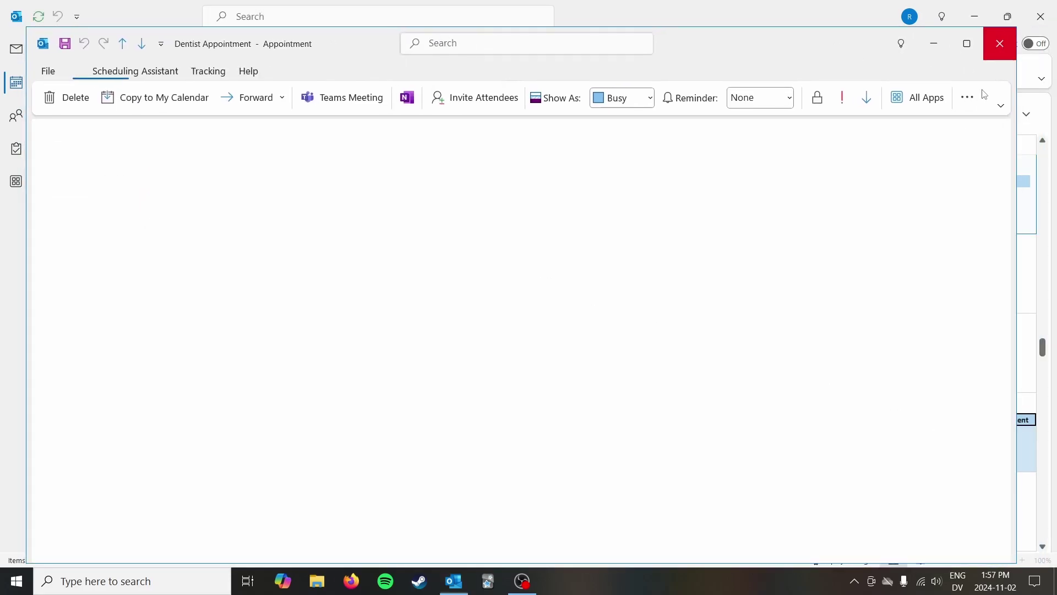
{"action": "left_click", "coordinate": [1000, 43]}
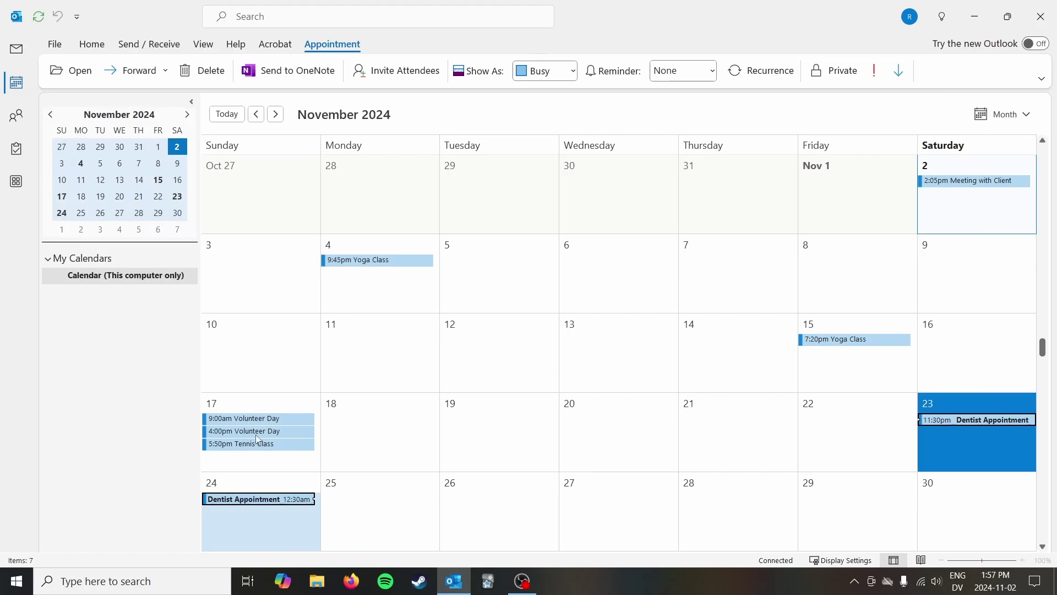
Inspect the 9:00am and 4:00pm Volunteer Day and the Nov 2 Meeting with Client appointments.
{"action": "double_click", "coordinate": [265, 418]}
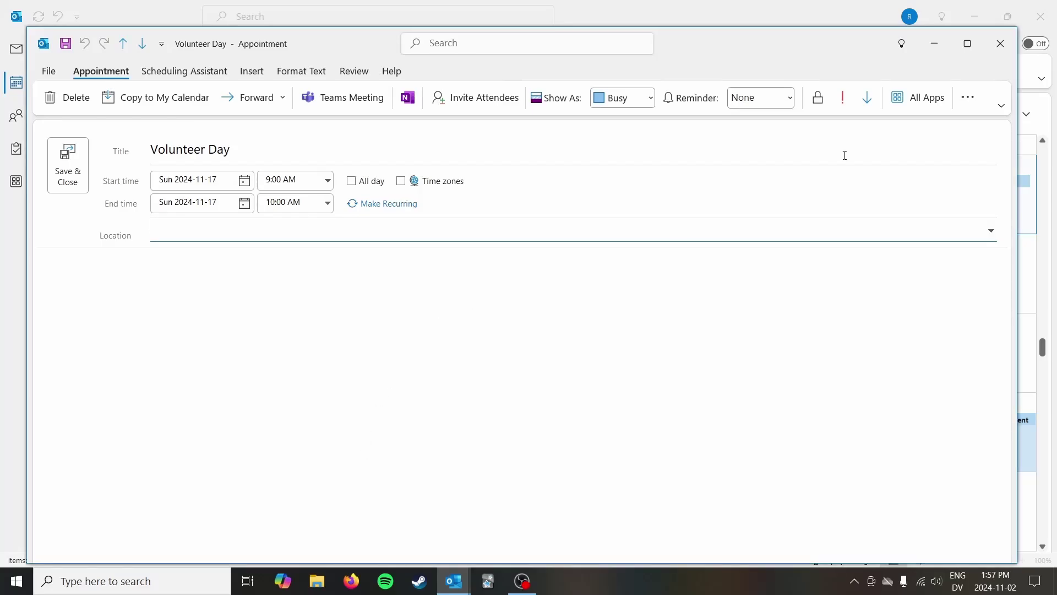
{"action": "left_click", "coordinate": [1001, 43]}
{"action": "double_click", "coordinate": [275, 431]}
{"action": "left_click", "coordinate": [1000, 44]}
{"action": "left_click", "coordinate": [961, 183]}
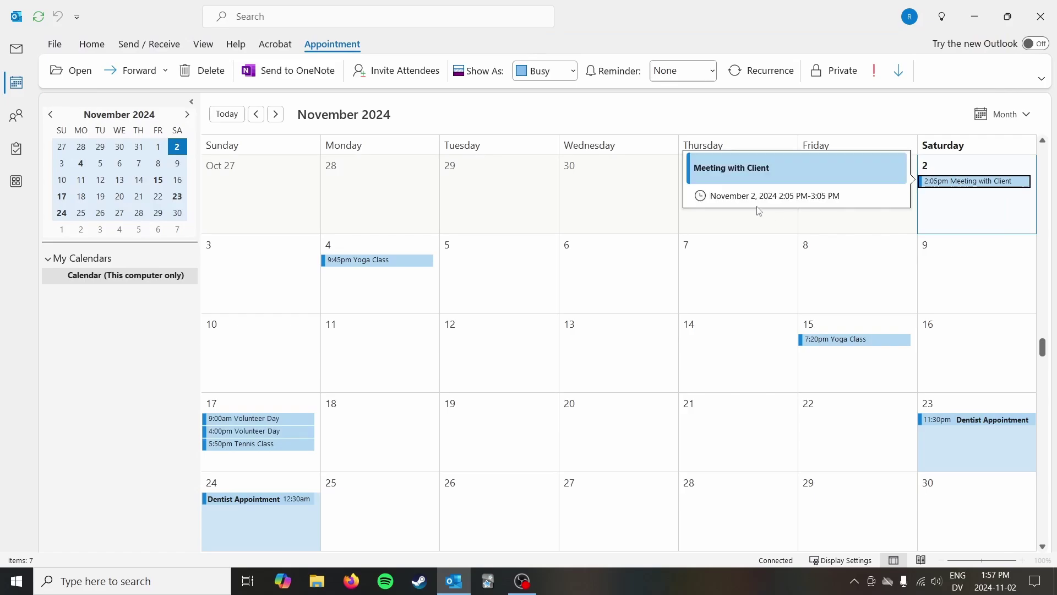
{"action": "double_click", "coordinate": [960, 181]}
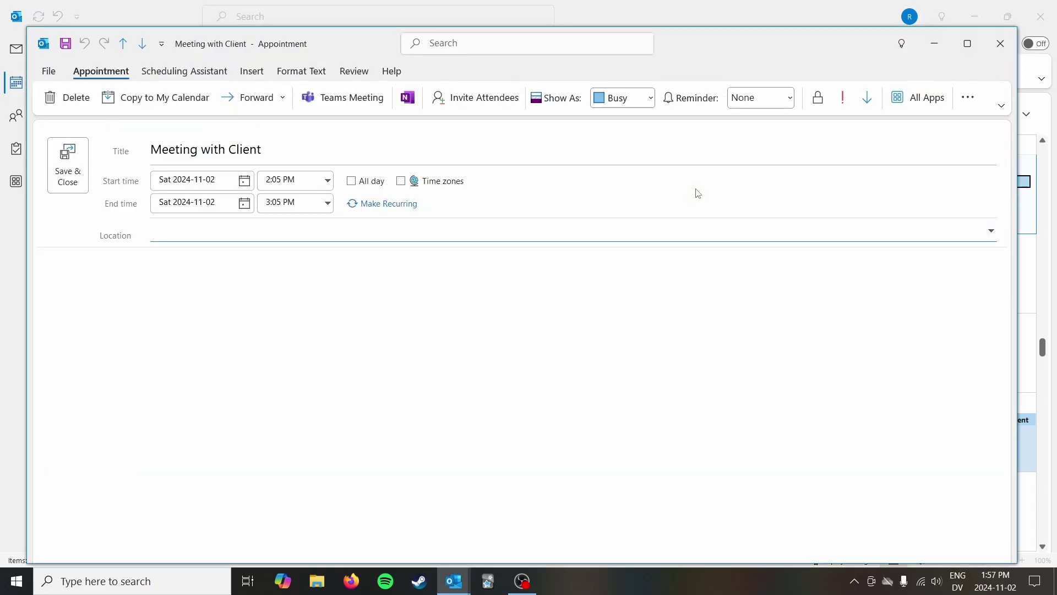
{"action": "left_click", "coordinate": [1002, 47]}
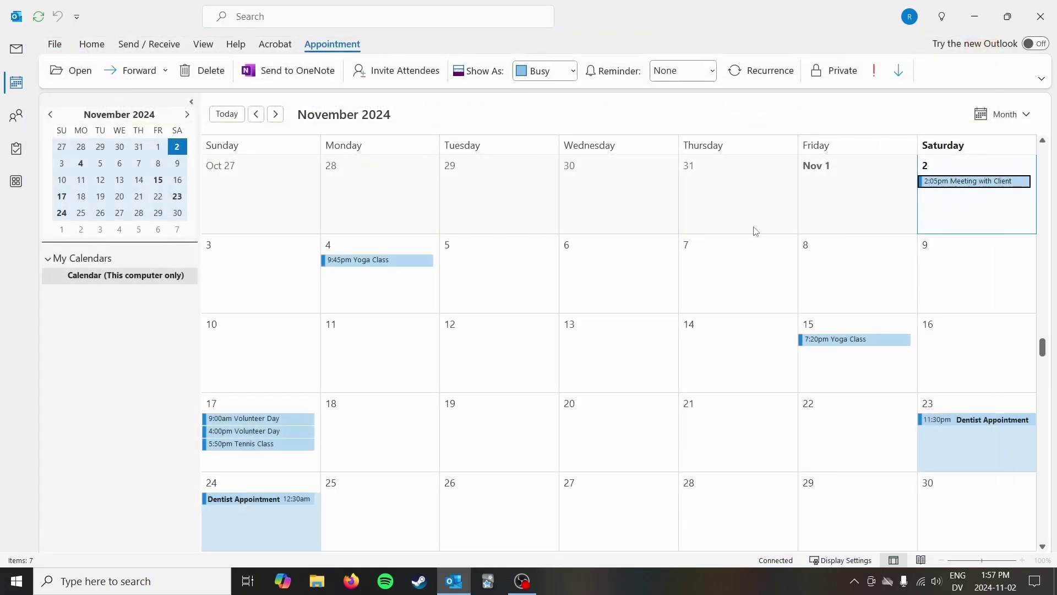